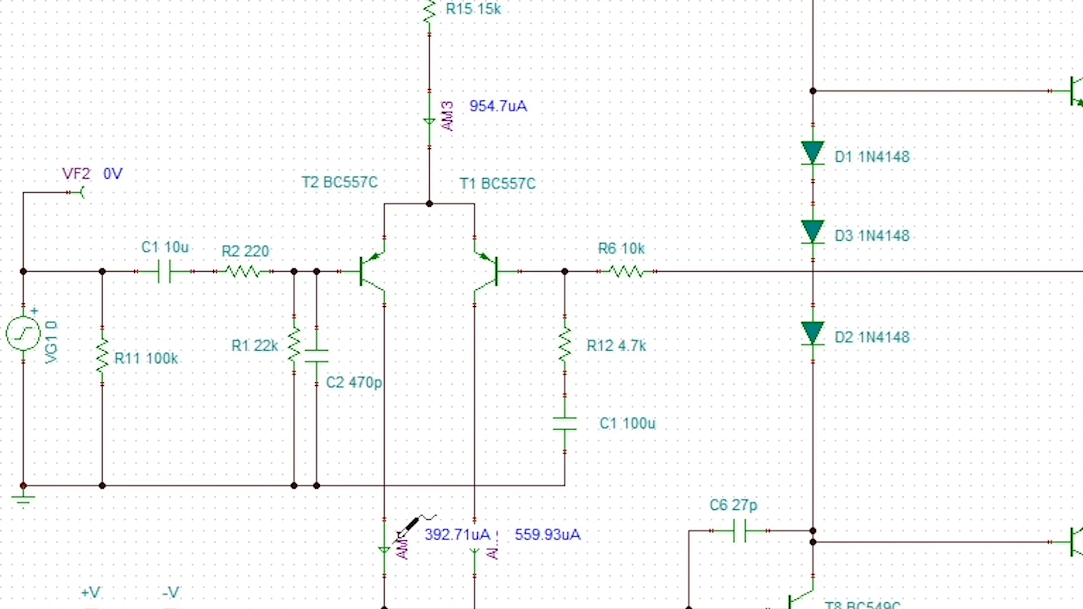
Set the amplitude of voltage generator VG1's sine wave to 1.8 V.
{"action": "scroll", "coordinate": [362, 543], "scroll_direction": "down", "scroll_amount": 3}
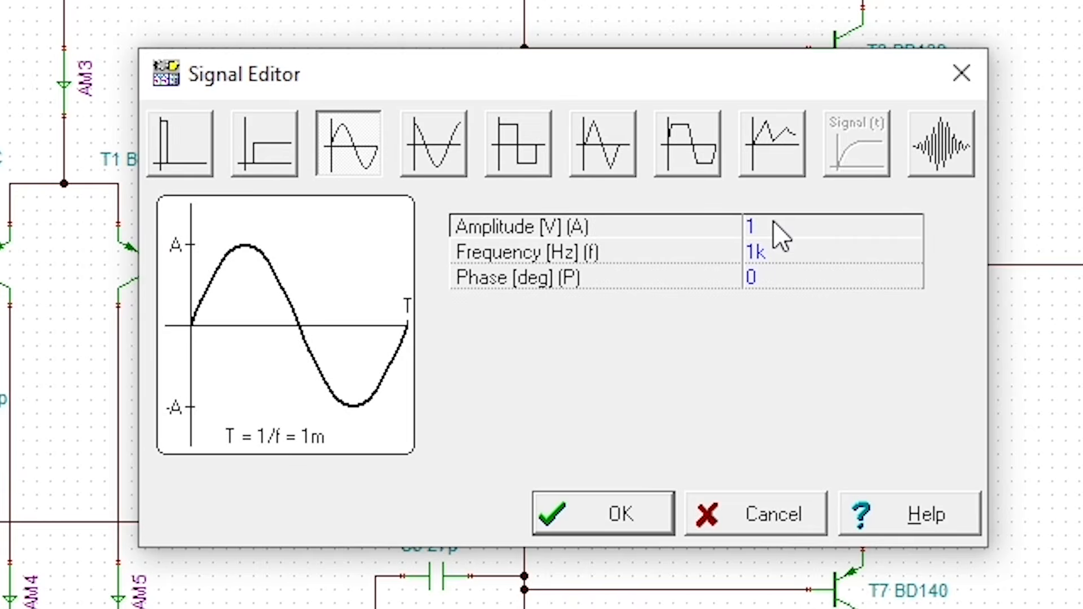
{"action": "left_click", "coordinate": [777, 224]}
{"action": "left_click", "coordinate": [777, 222]}
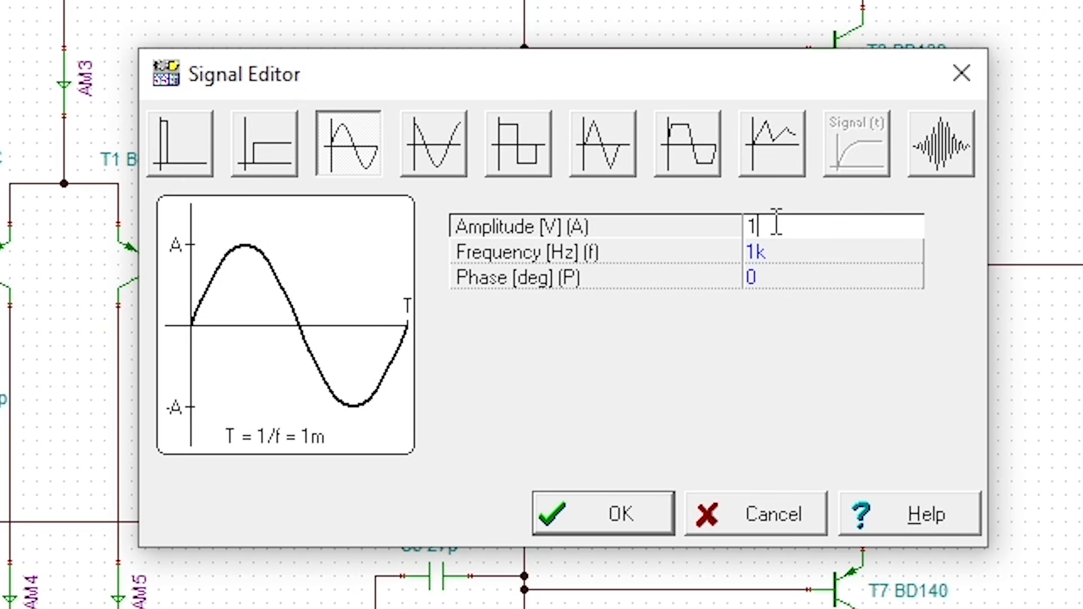
{"action": "type", "text": ".8"}
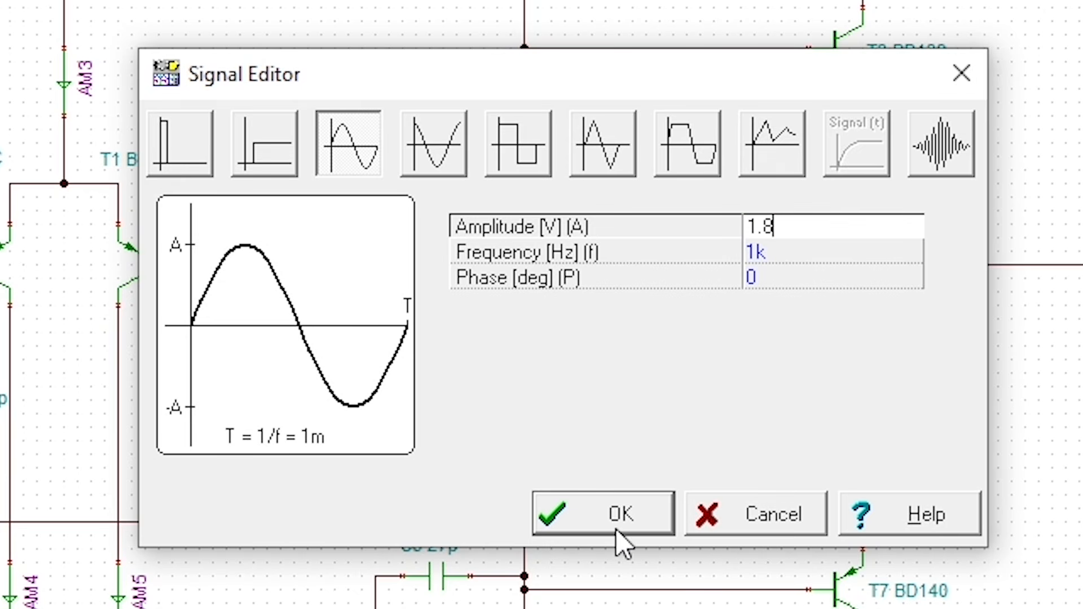
{"action": "left_click", "coordinate": [617, 531]}
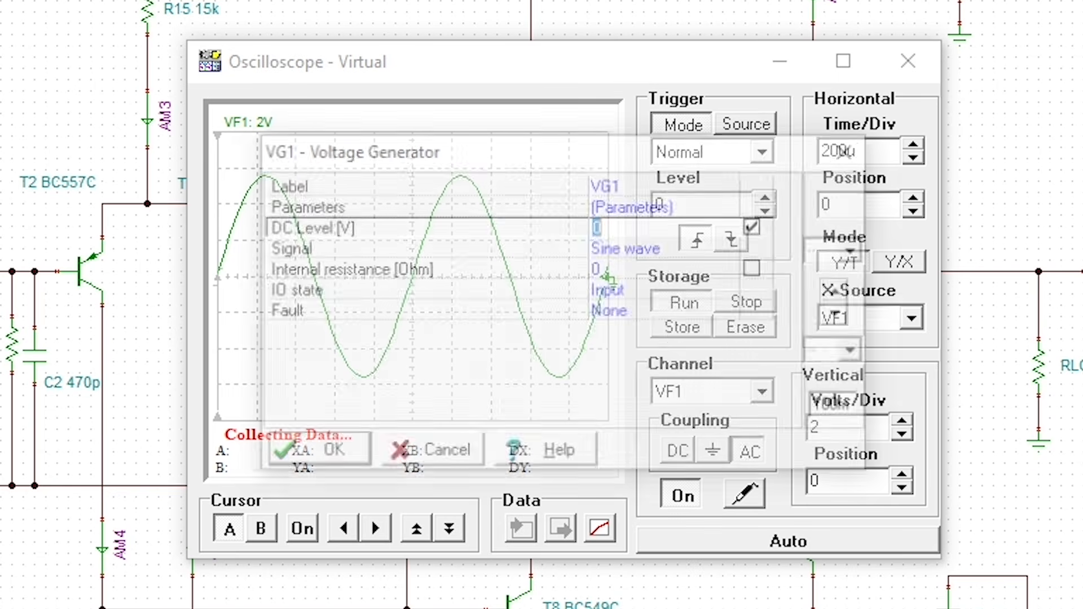
Set VG1's sine wave amplitude to 1.9 V and apply it to the generator.
{"action": "left_click", "coordinate": [740, 253]}
{"action": "left_click", "coordinate": [737, 251]}
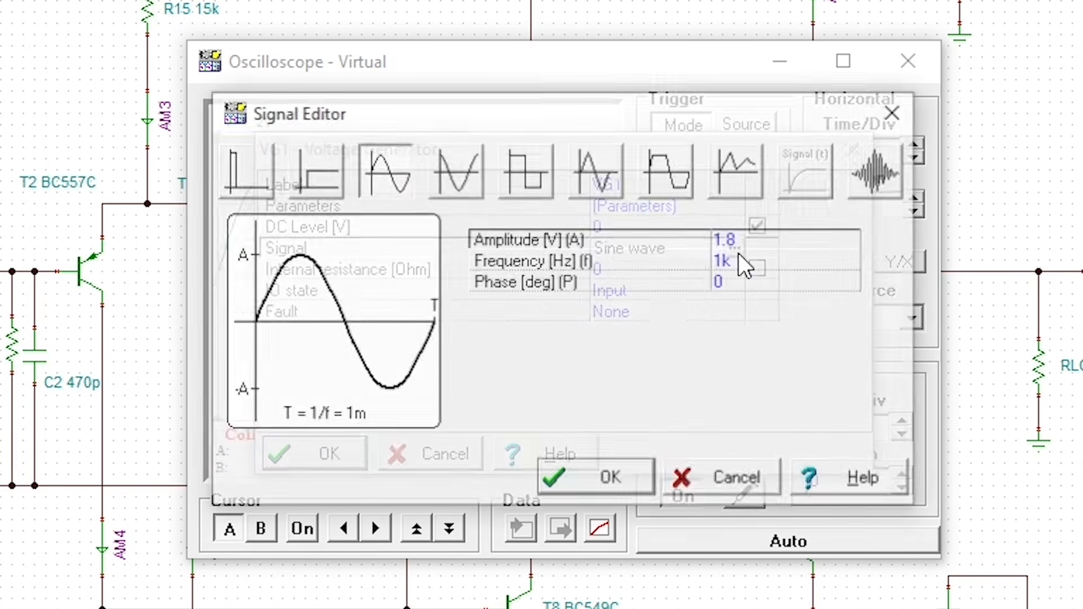
{"action": "left_click", "coordinate": [764, 240]}
{"action": "left_click", "coordinate": [764, 239]}
{"action": "key", "text": "BackSpace"}
{"action": "key", "text": "BackSpace"}
{"action": "type", "text": ".9"}
{"action": "left_click", "coordinate": [565, 495]}
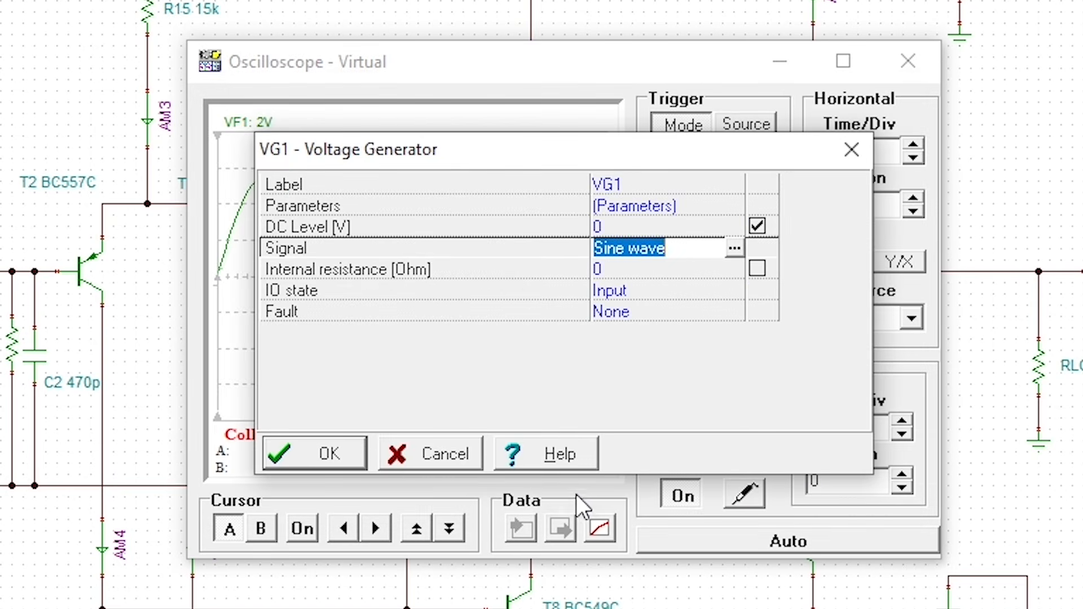
{"action": "left_click", "coordinate": [346, 446]}
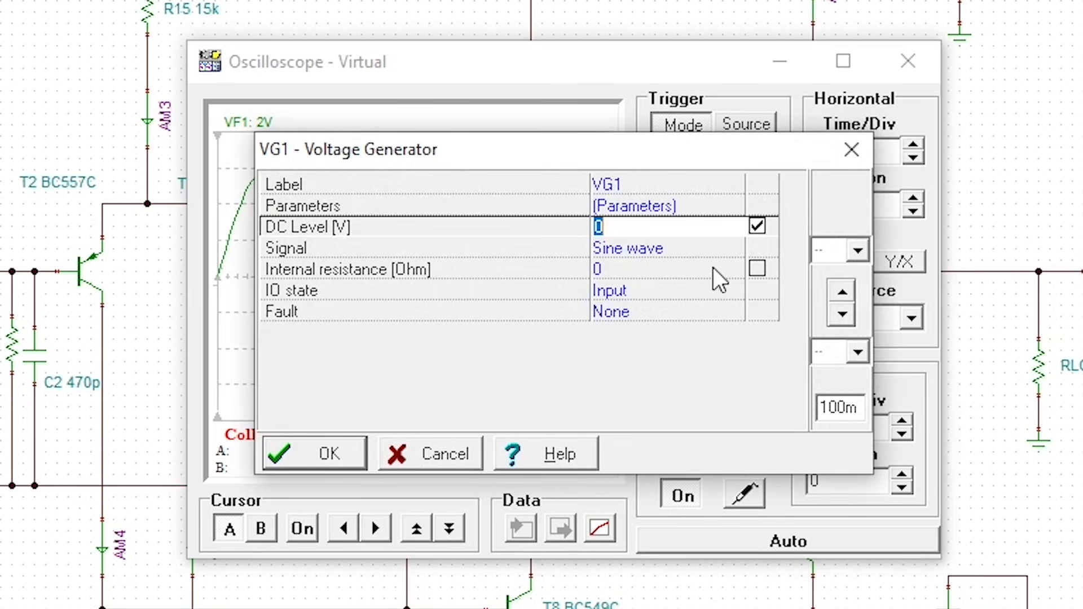
Return VG1's sine wave amplitude to 1.8 V.
{"action": "left_click", "coordinate": [718, 248]}
{"action": "left_click", "coordinate": [735, 248]}
{"action": "left_click", "coordinate": [754, 234]}
{"action": "key", "text": "BackSpace"}
{"action": "type", "text": "8"}
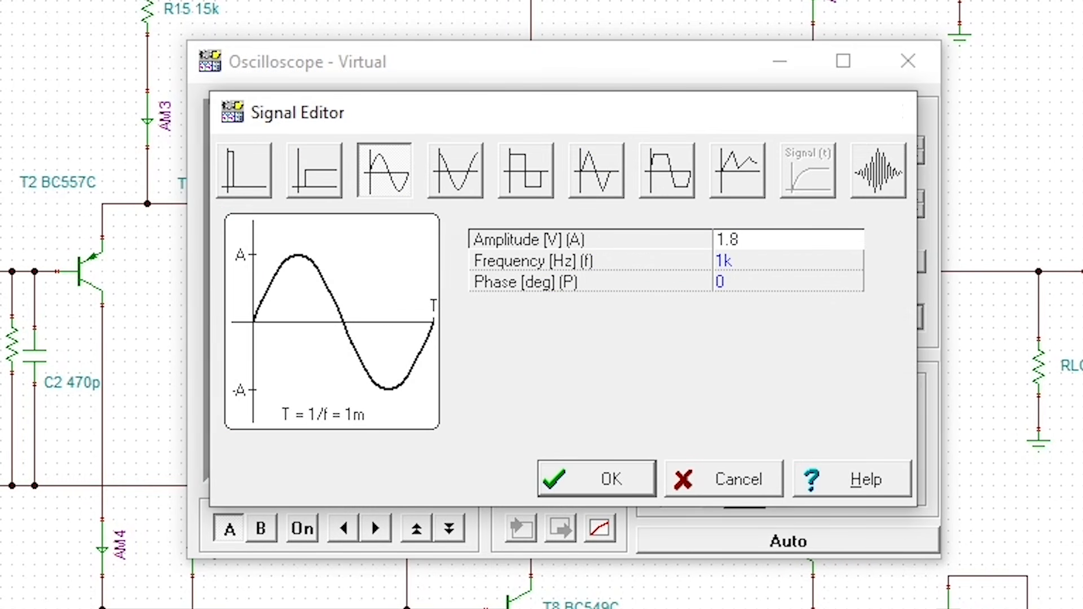
{"action": "key", "text": "Return"}
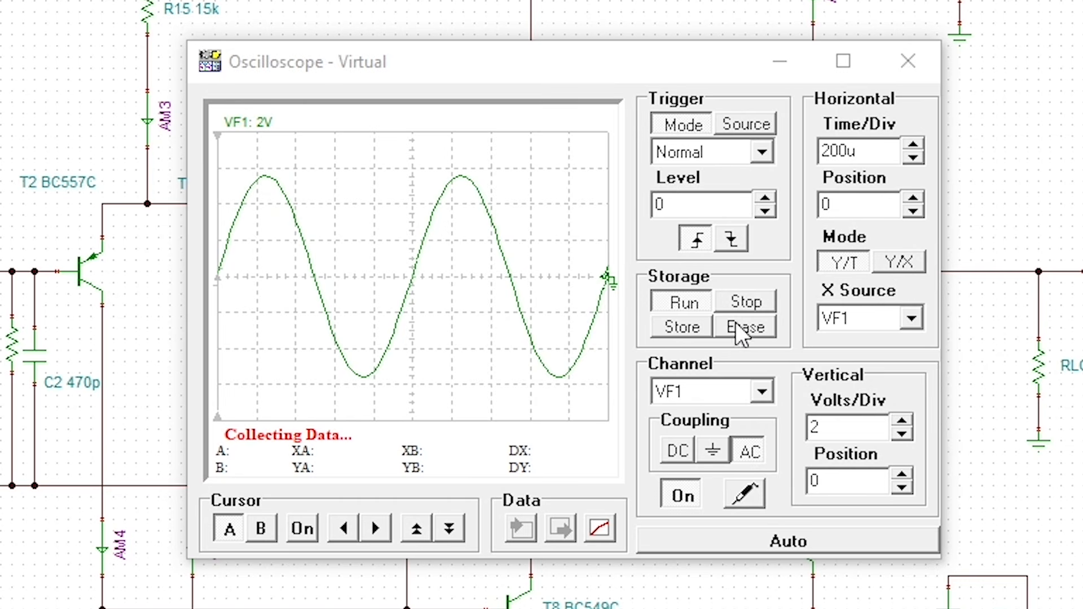
Export the stopped oscilloscope trace as a diagram and place cursor a on its first peak and cursor b on its first trough.
{"action": "left_click", "coordinate": [756, 296]}
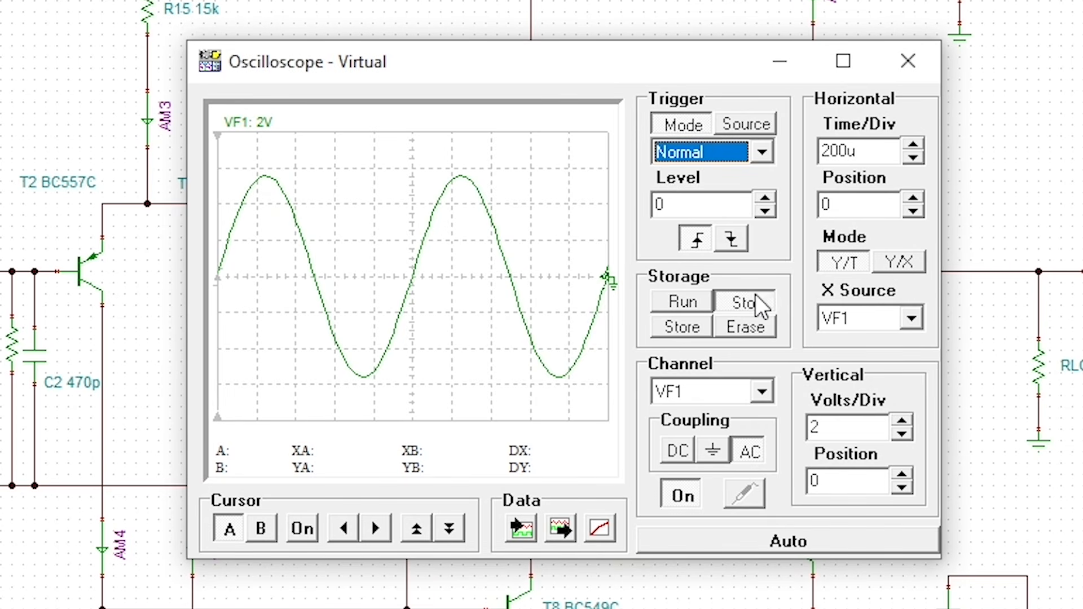
{"action": "left_click", "coordinate": [574, 530]}
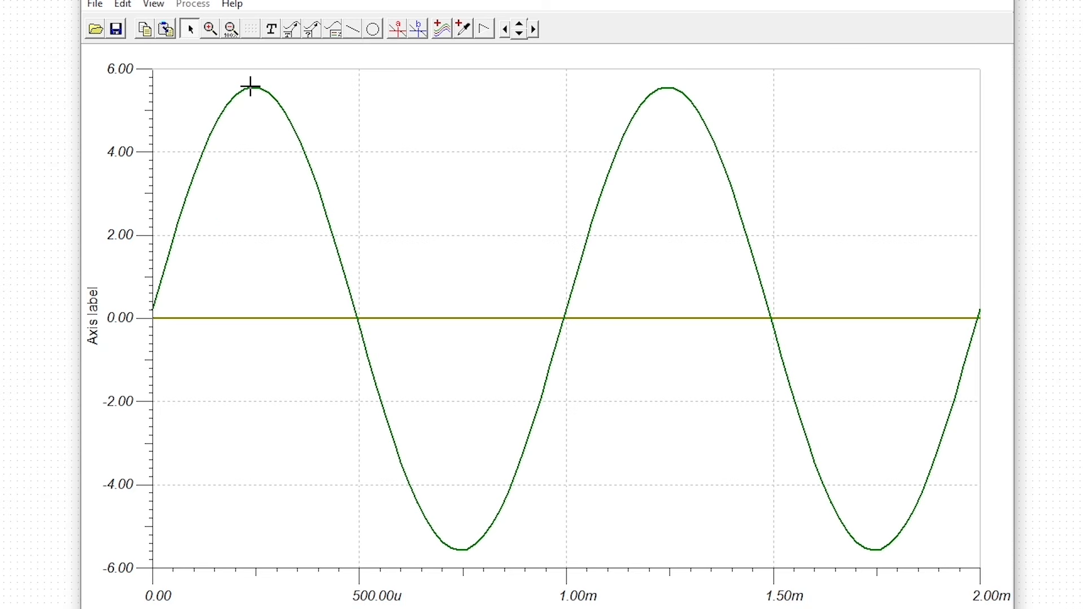
{"action": "left_click", "coordinate": [398, 28]}
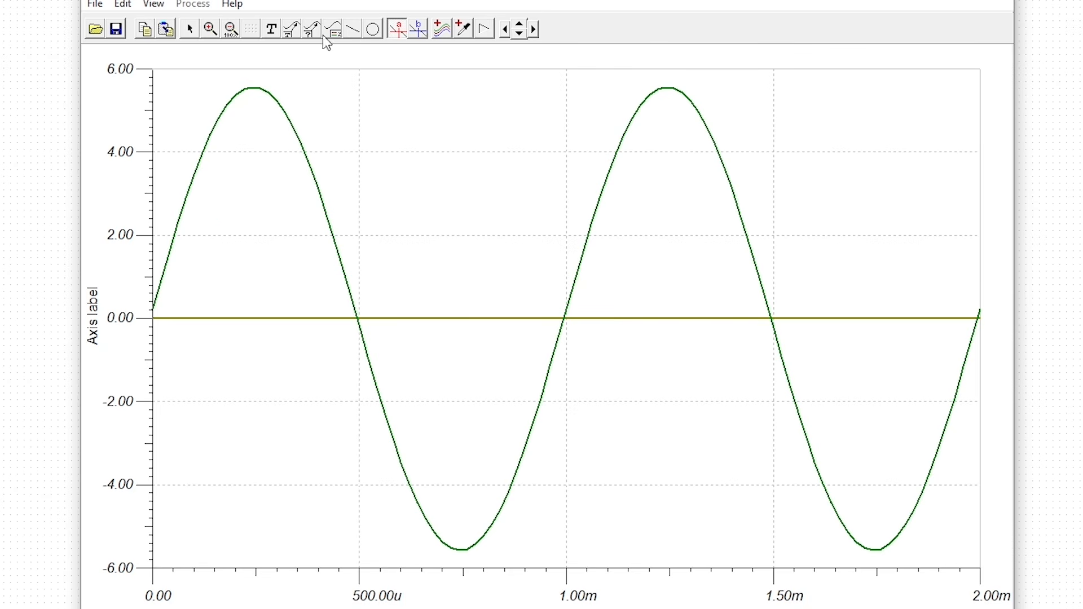
{"action": "left_click", "coordinate": [260, 90]}
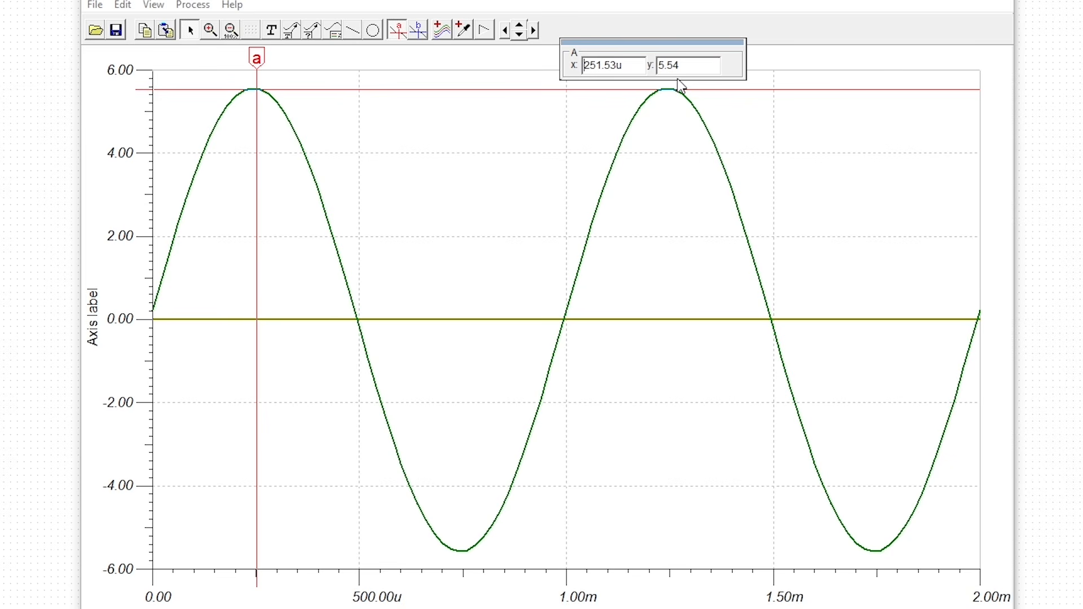
{"action": "left_click", "coordinate": [418, 31]}
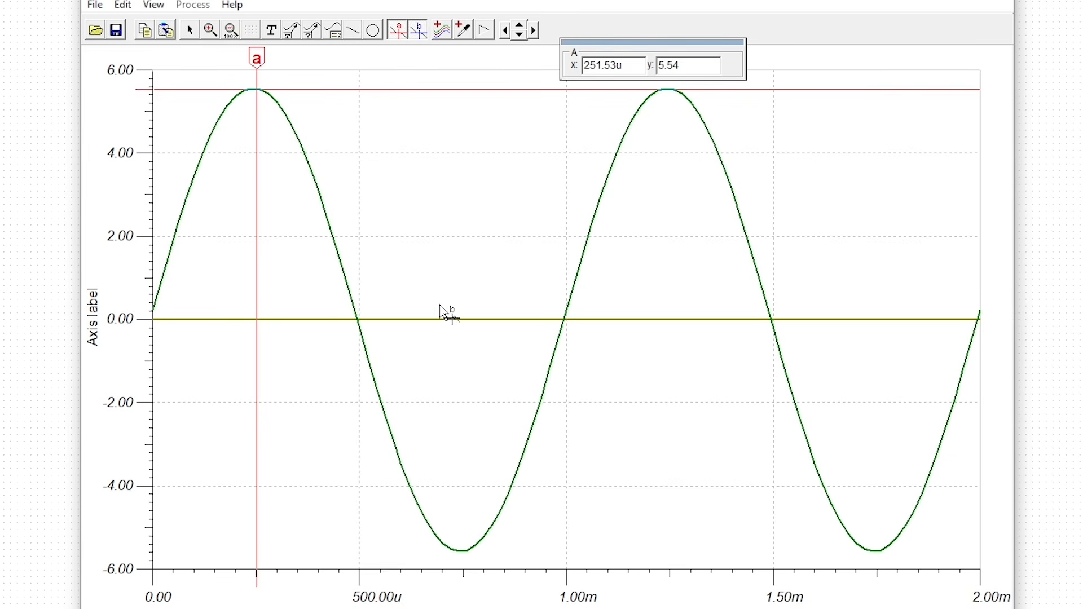
{"action": "left_click", "coordinate": [461, 550]}
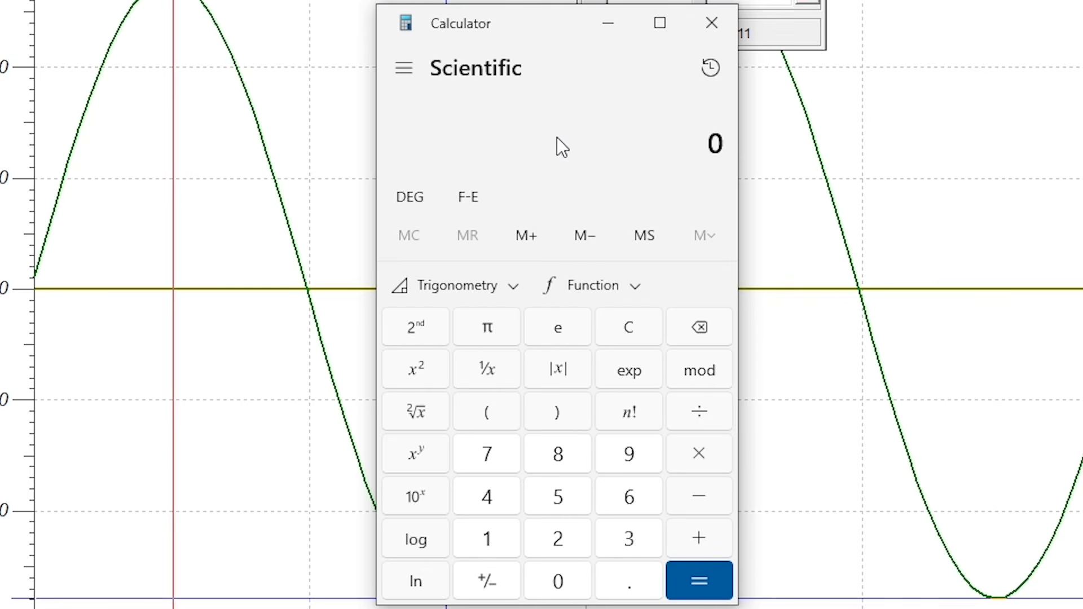
In Calculator, work out the load power: multiply 5.54 by 0.707, square the result and divide it by 32.
{"action": "type", "text": "5.54"}
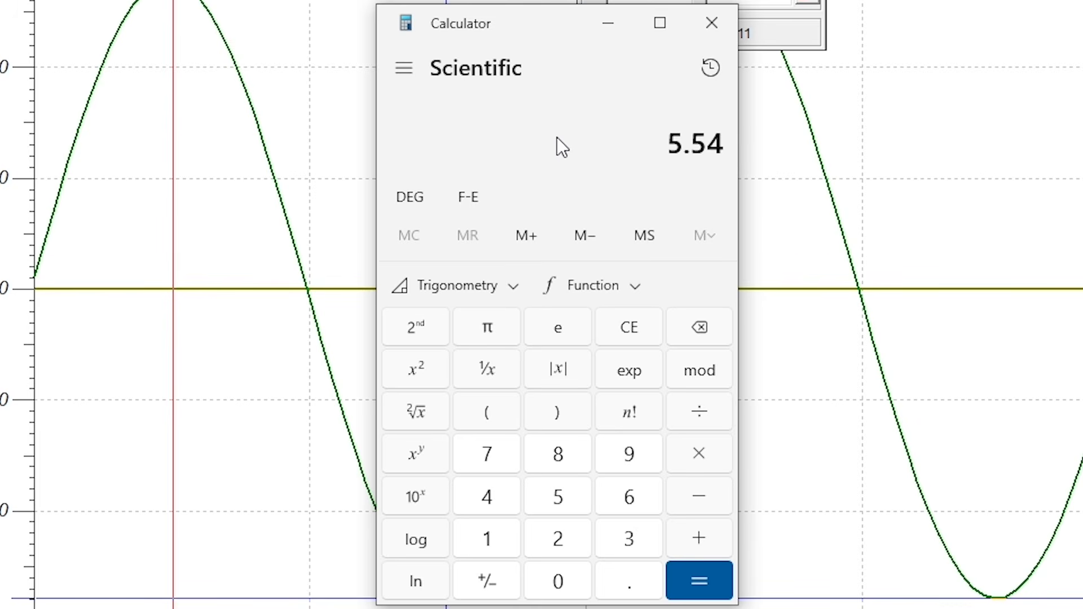
{"action": "key", "text": "asterisk"}
{"action": "type", "text": "0"}
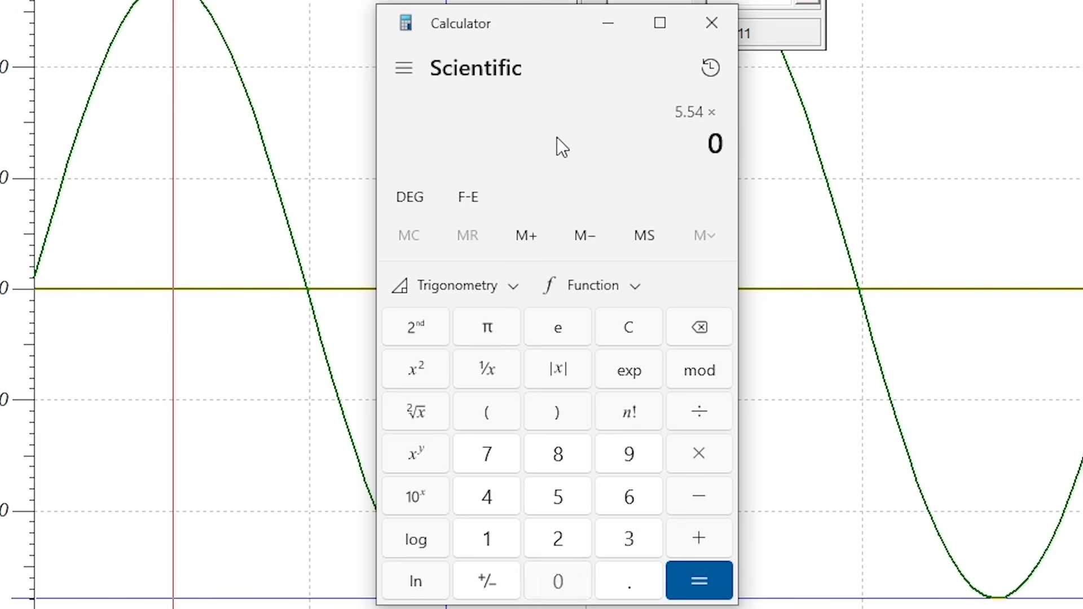
{"action": "type", "text": ".7"}
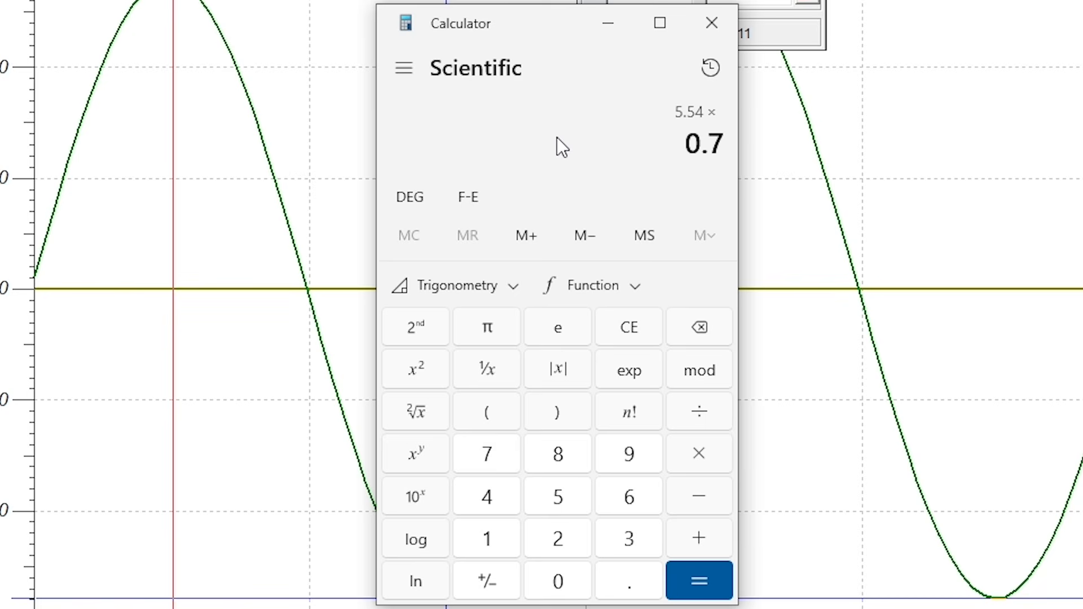
{"action": "type", "text": "07"}
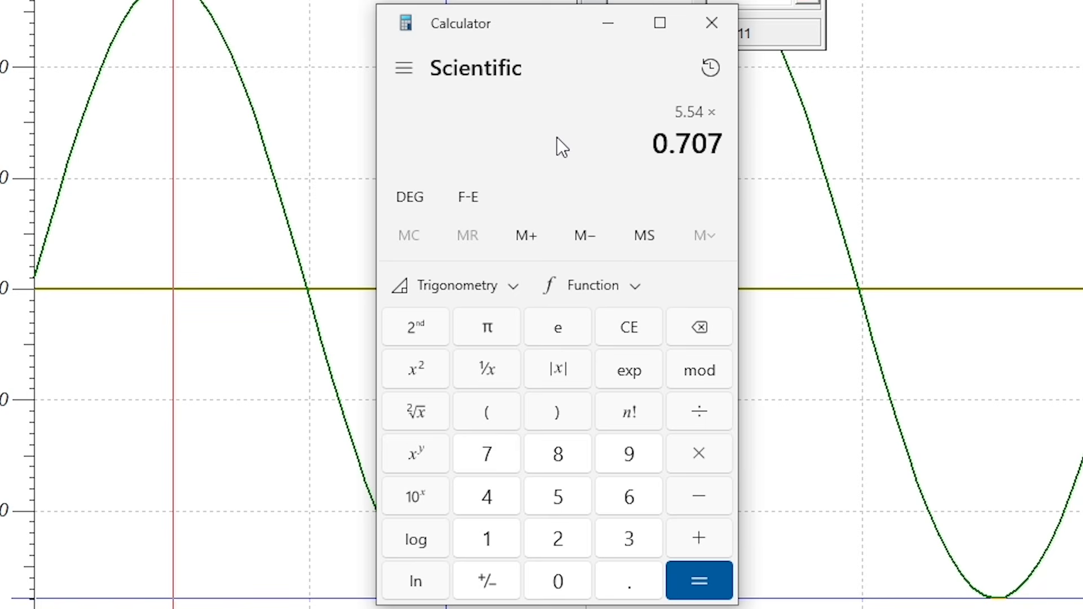
{"action": "key", "text": "Return"}
{"action": "key", "text": "asterisk"}
{"action": "key", "text": "Return"}
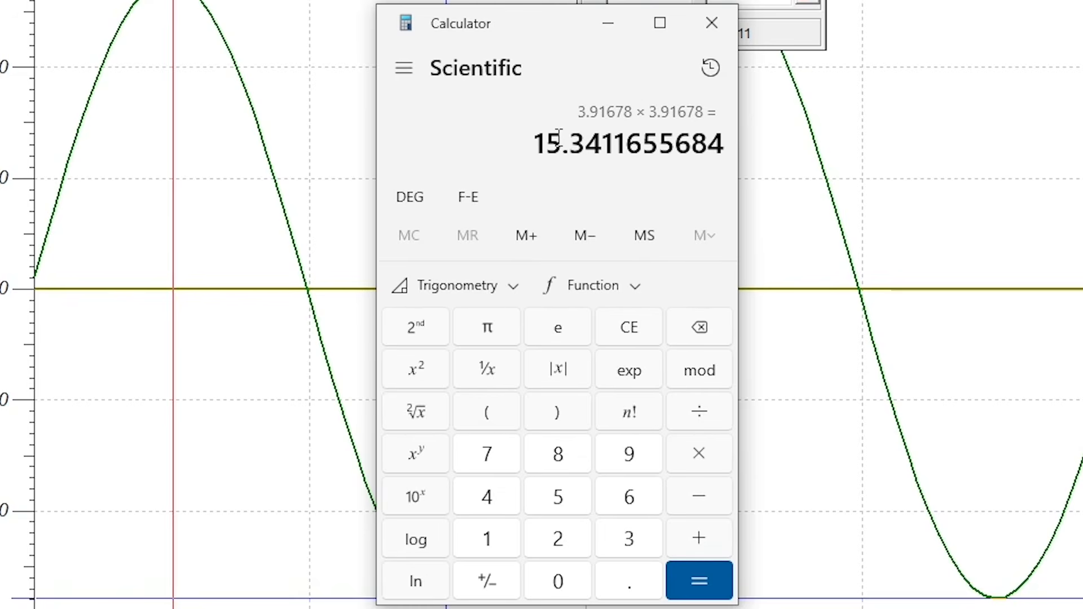
{"action": "key", "text": "slash"}
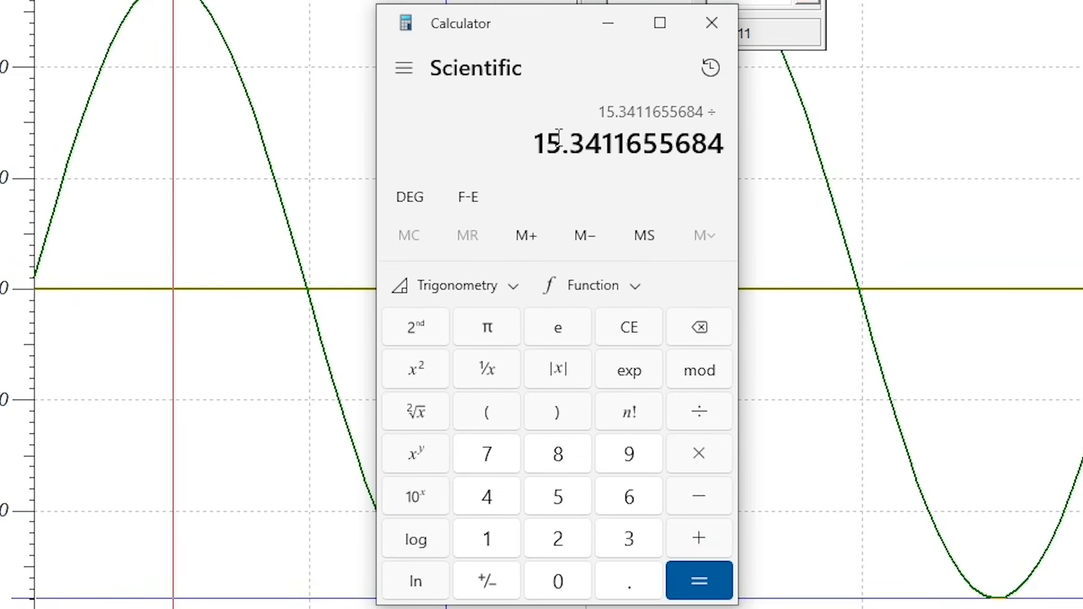
{"action": "type", "text": "32"}
{"action": "key", "text": "Return"}
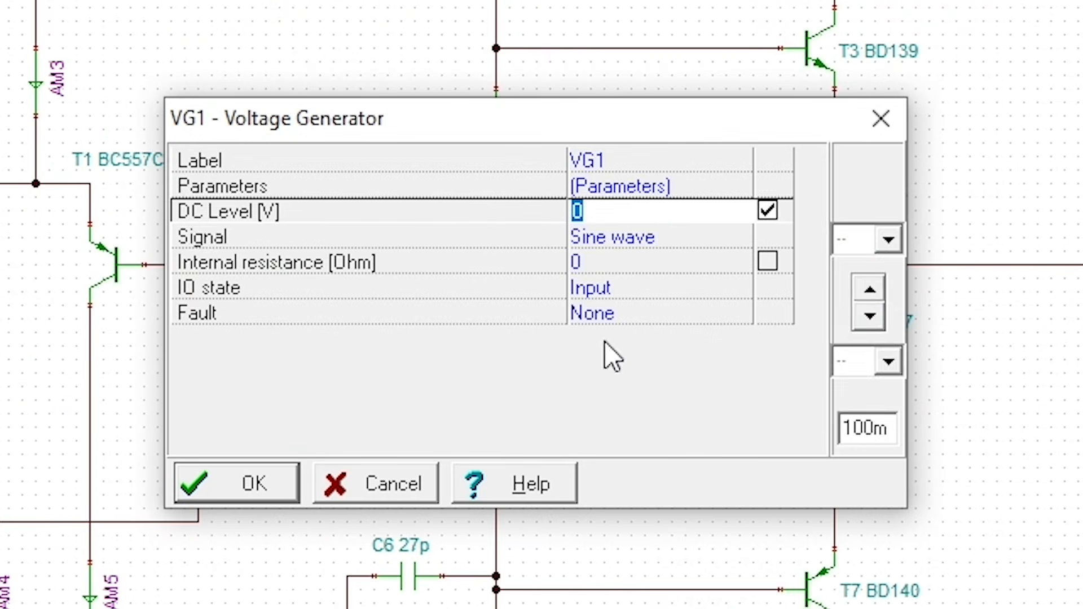
Set VG1's sine wave amplitude to 1 V.
{"action": "left_click", "coordinate": [626, 238]}
{"action": "left_click", "coordinate": [740, 237]}
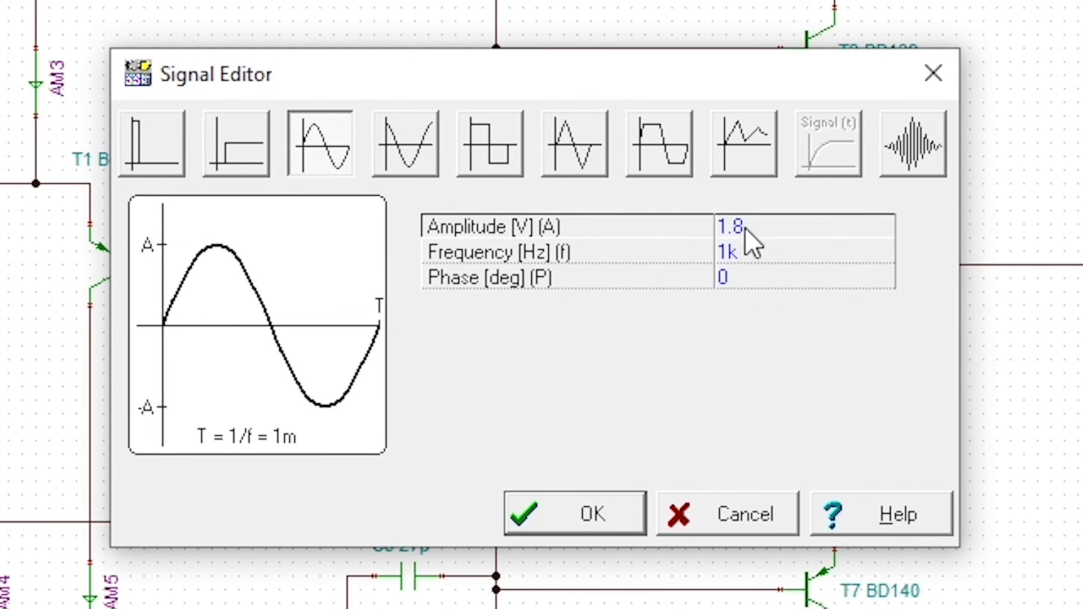
{"action": "left_click", "coordinate": [764, 235]}
{"action": "left_click", "coordinate": [784, 230]}
{"action": "key", "text": "BackSpace"}
{"action": "key", "text": "BackSpace"}
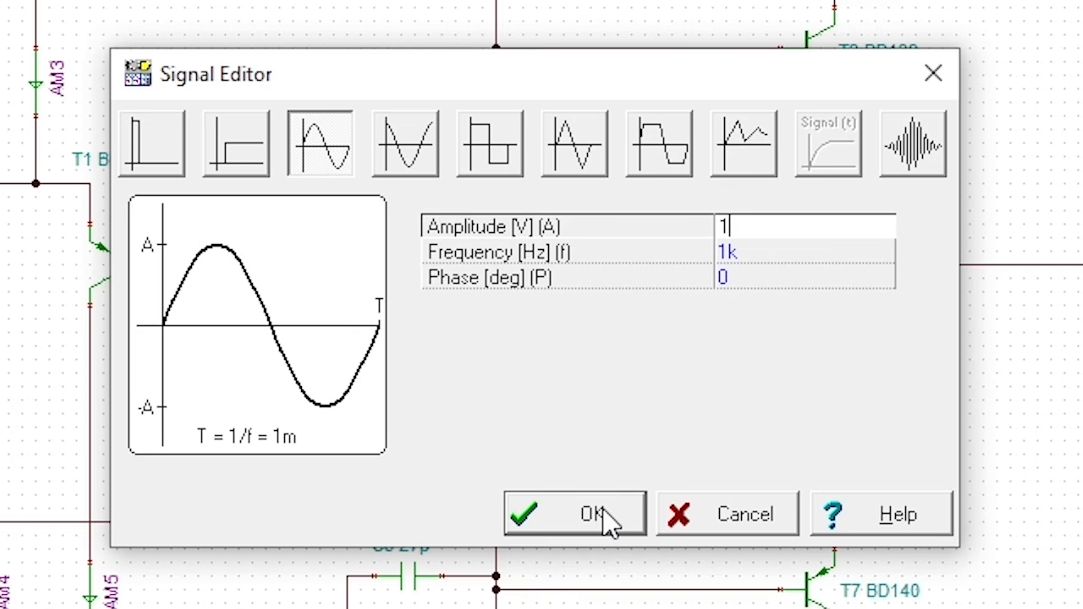